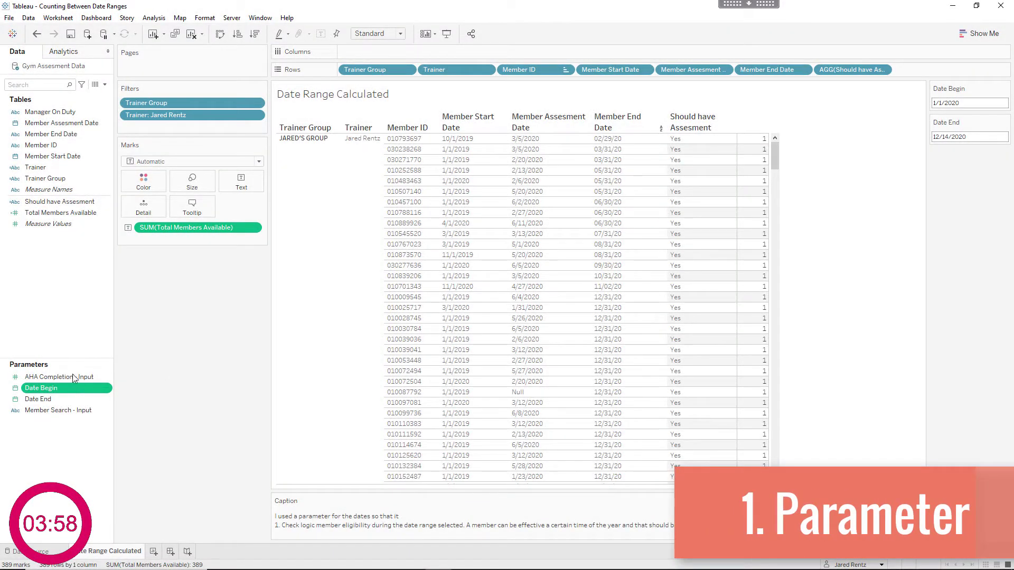
# Step: Draft a new date parameter ranged on Member Start Date, then cancel it
pyautogui.click(105, 84)
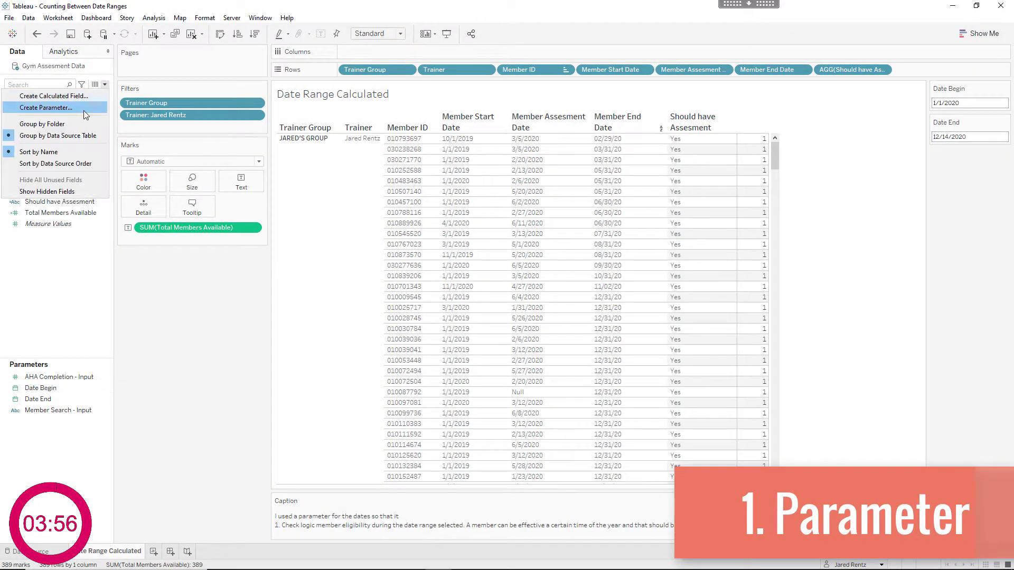
pyautogui.click(83, 110)
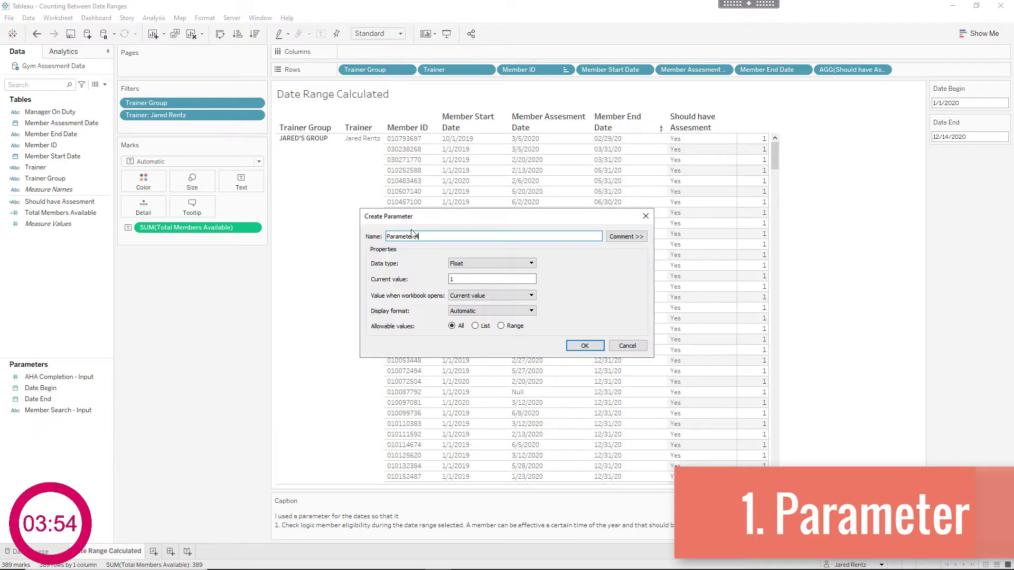
pyautogui.click(531, 263)
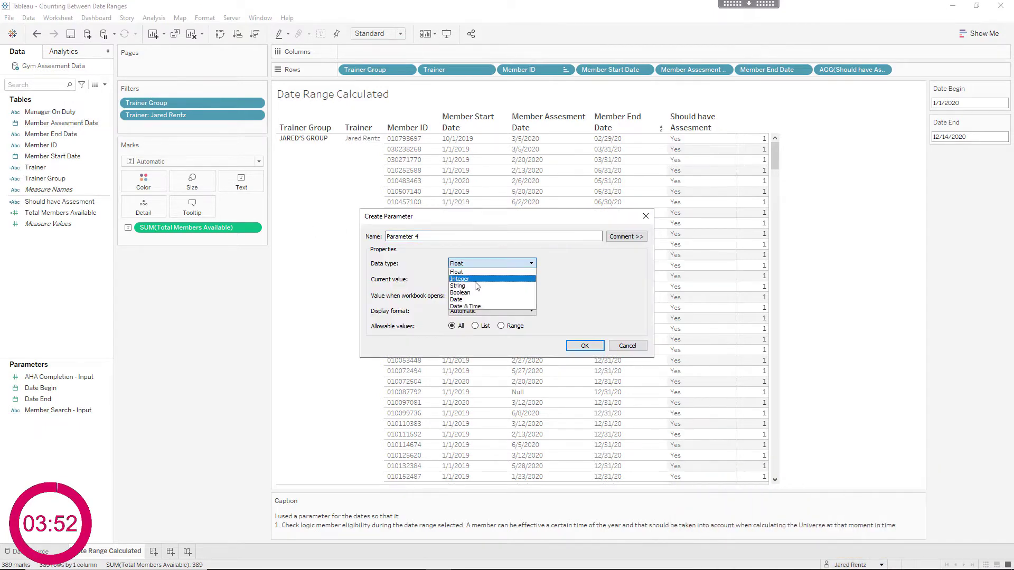
pyautogui.click(468, 300)
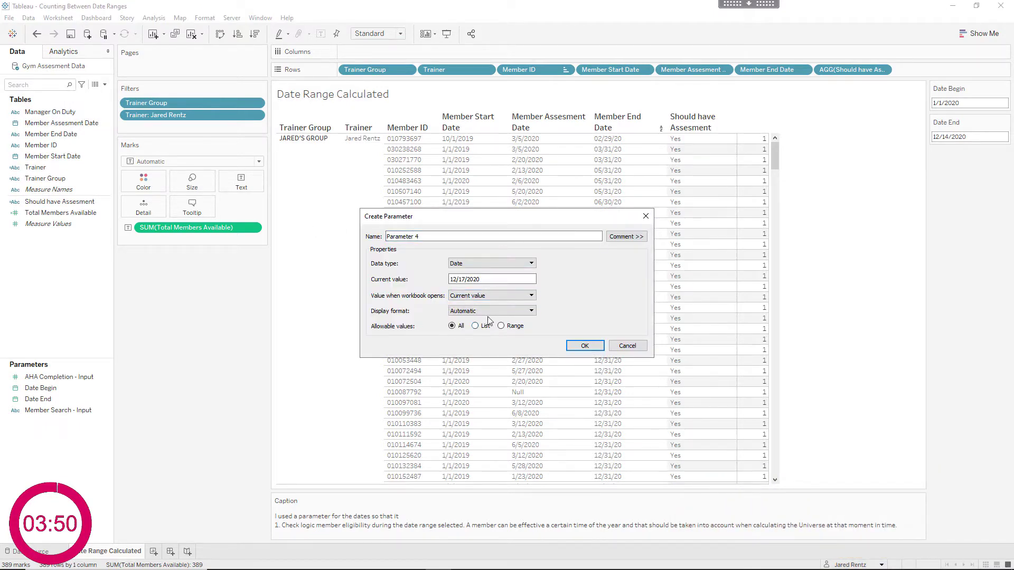
pyautogui.click(501, 326)
pyautogui.moveTo(477, 279); pyautogui.dragTo(439, 277)
pyautogui.click(572, 292)
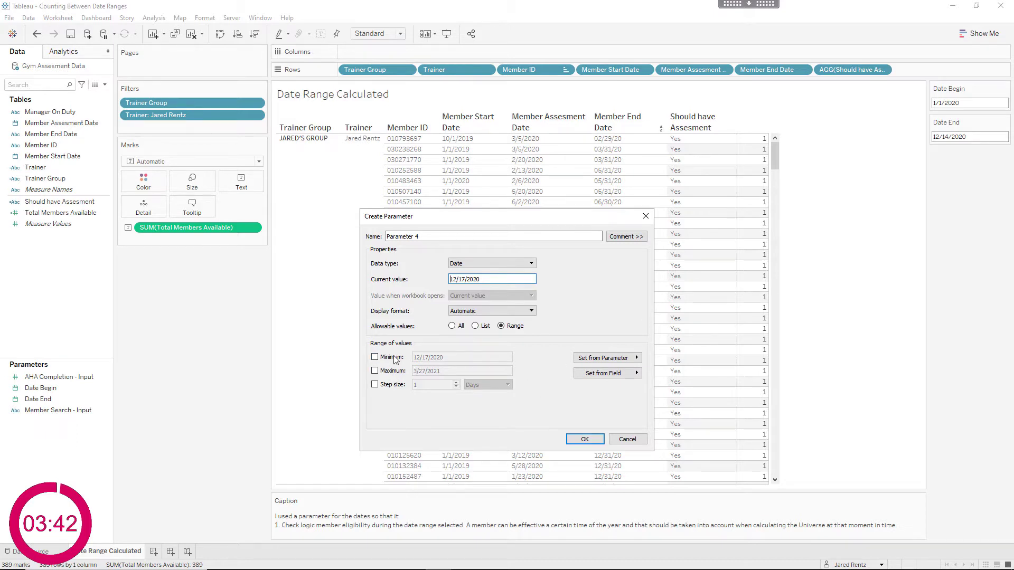
pyautogui.click(608, 374)
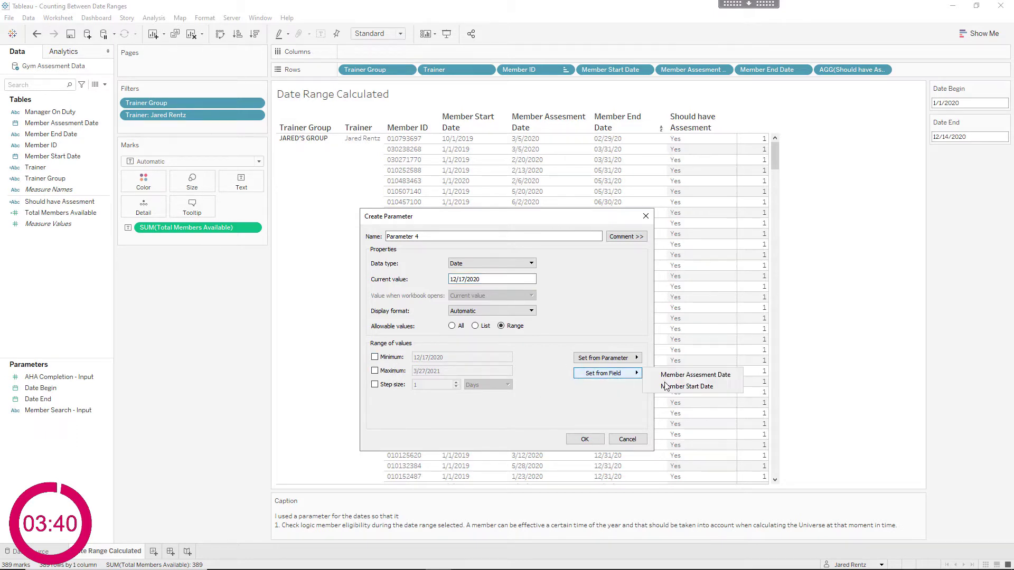
pyautogui.click(704, 389)
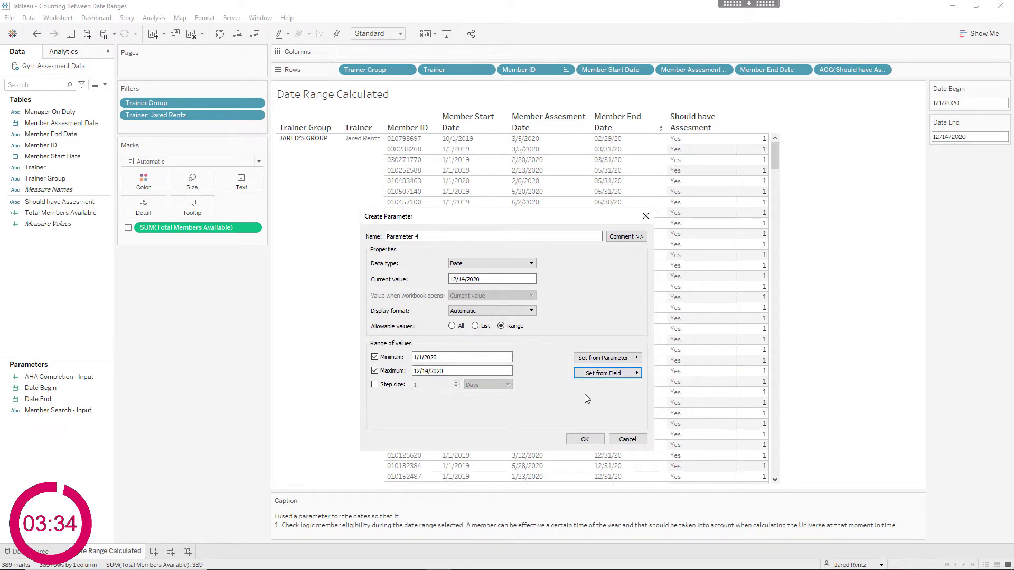
pyautogui.click(632, 442)
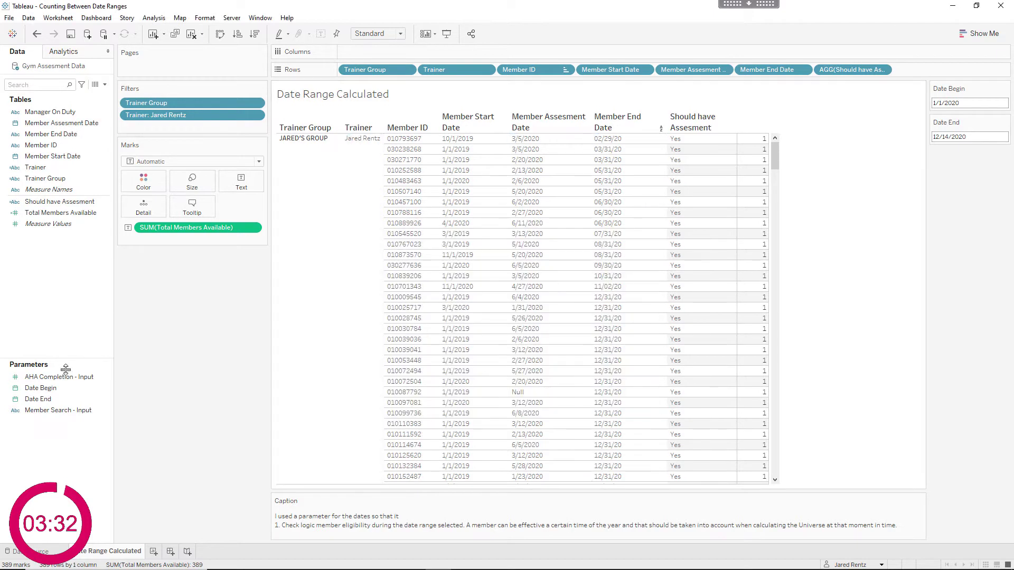
# Step: Review the Date Begin parameter settings and close them unchanged
pyautogui.click(52, 388)
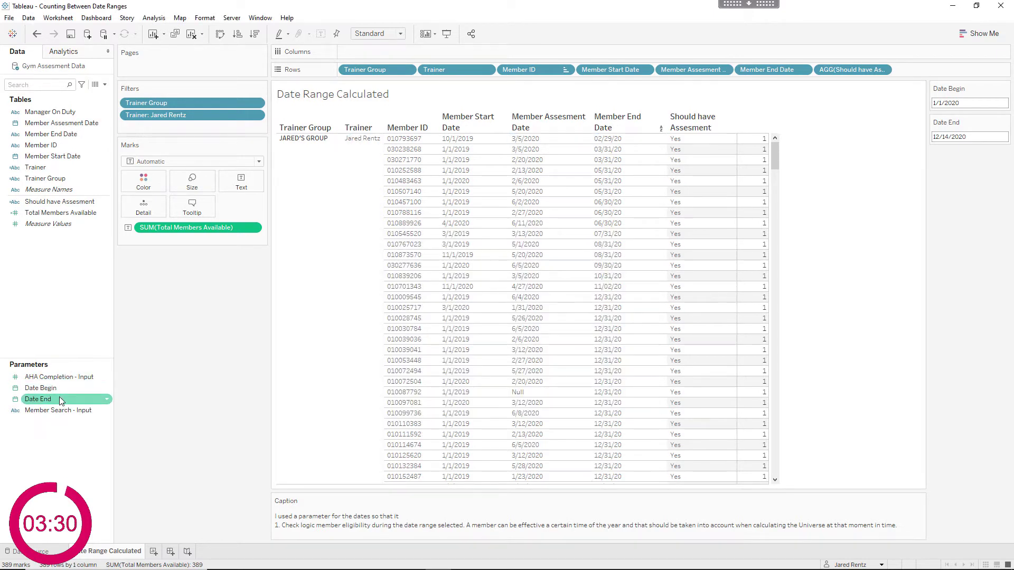
pyautogui.rightClick(62, 389)
pyautogui.click(122, 261)
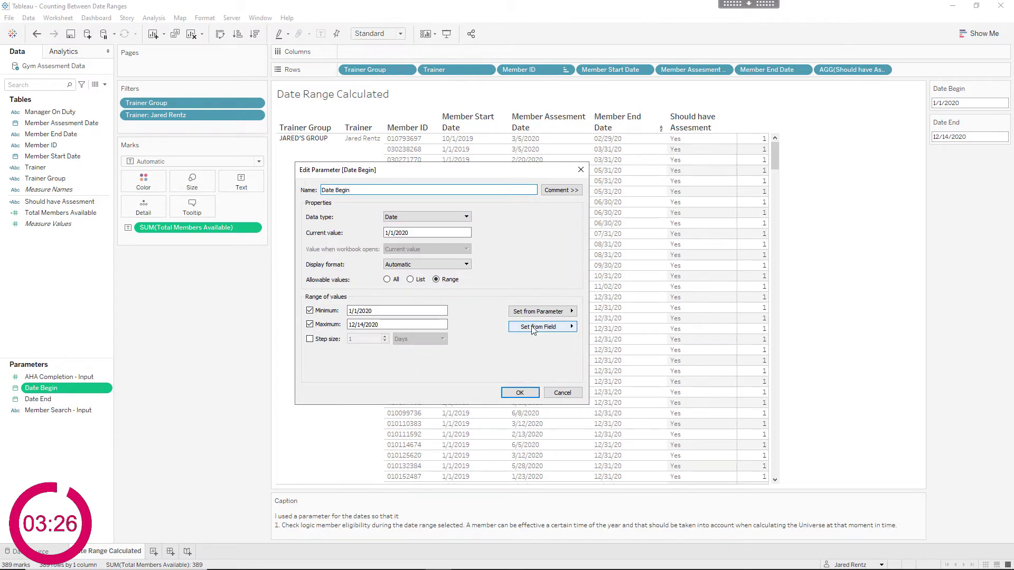
pyautogui.click(561, 393)
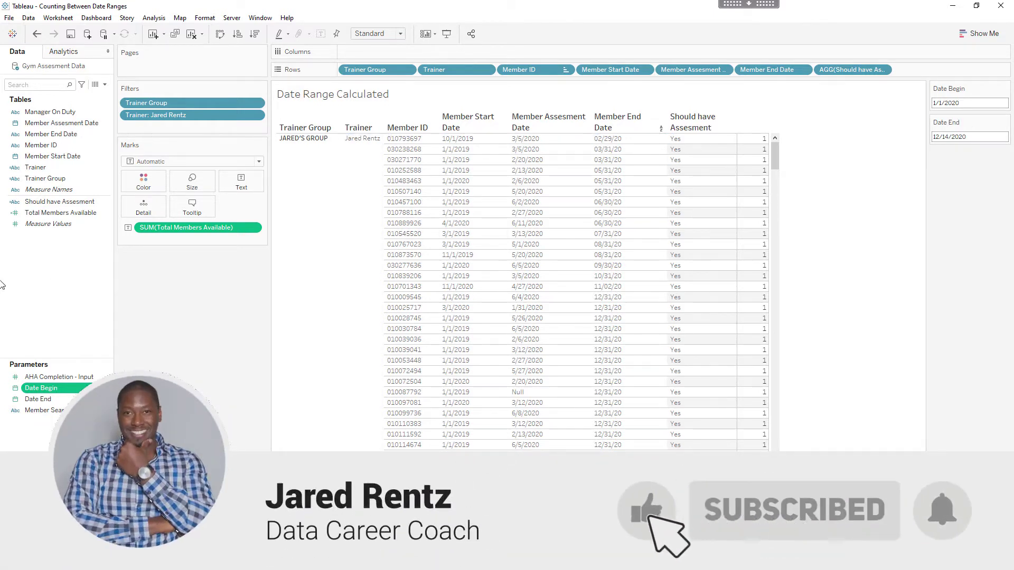
# Step: Review the Should have Assesment formula and close it, keeping the formula
pyautogui.rightClick(51, 201)
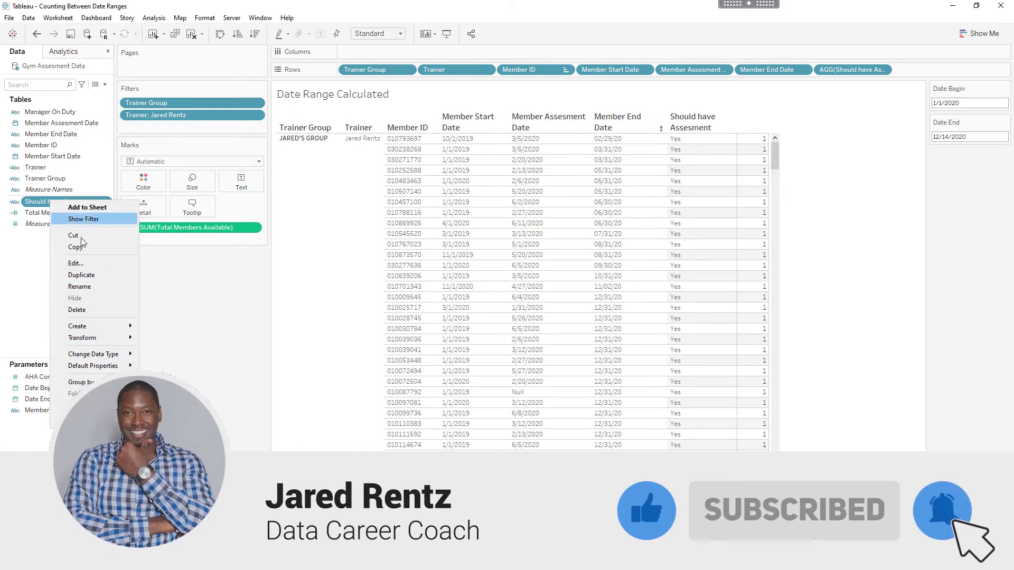
pyautogui.click(75, 263)
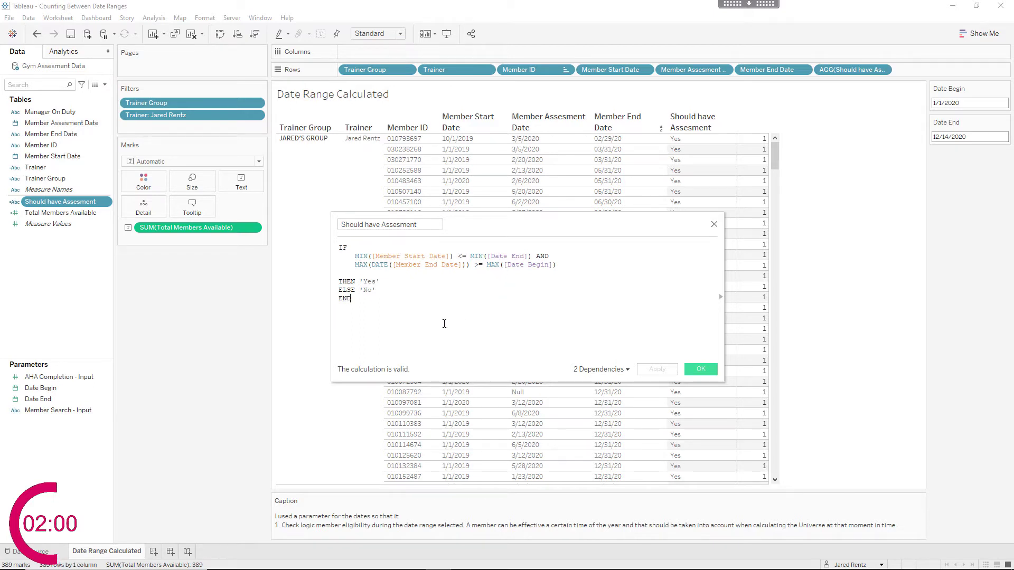
pyautogui.click(391, 283)
pyautogui.click(714, 224)
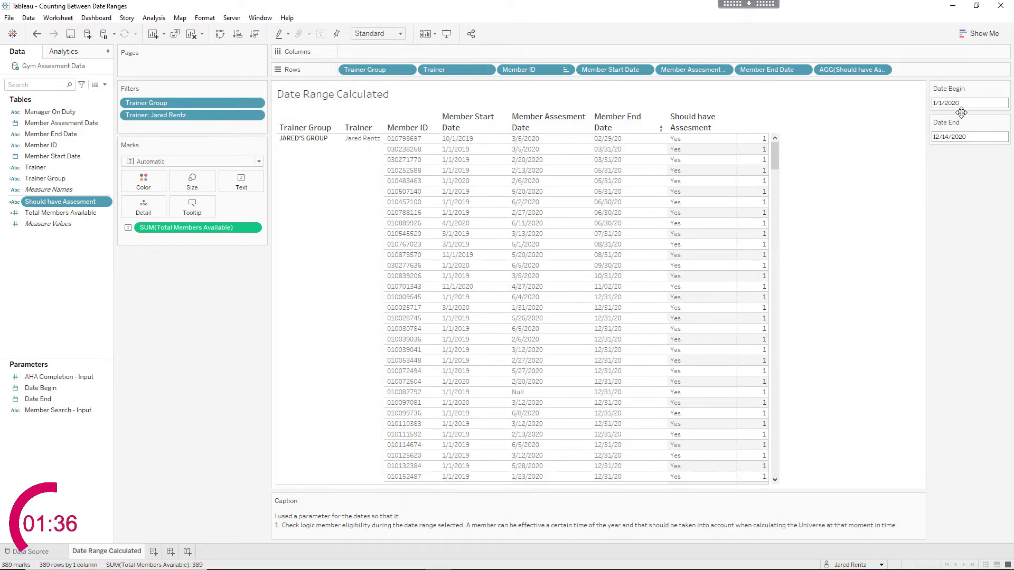
# Step: Change Date Begin to 11/1/2020 in the parameter control
pyautogui.click(935, 103)
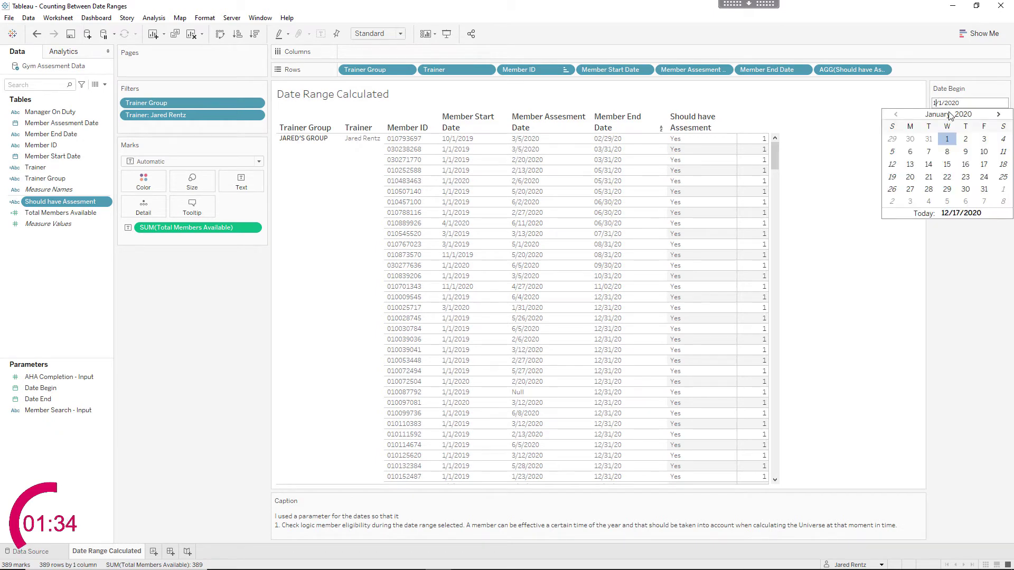
pyautogui.write('1')
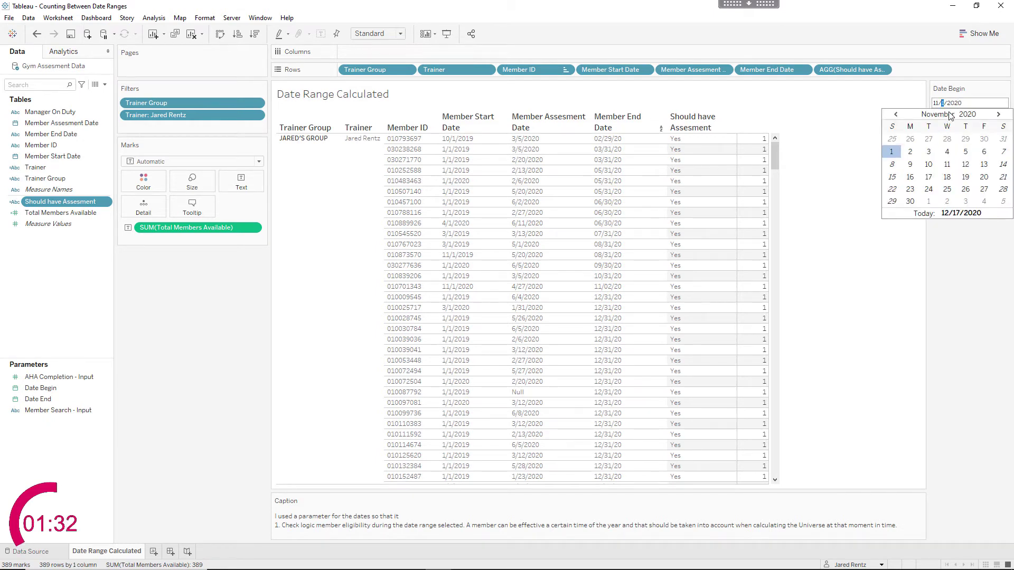
pyautogui.press('Return')
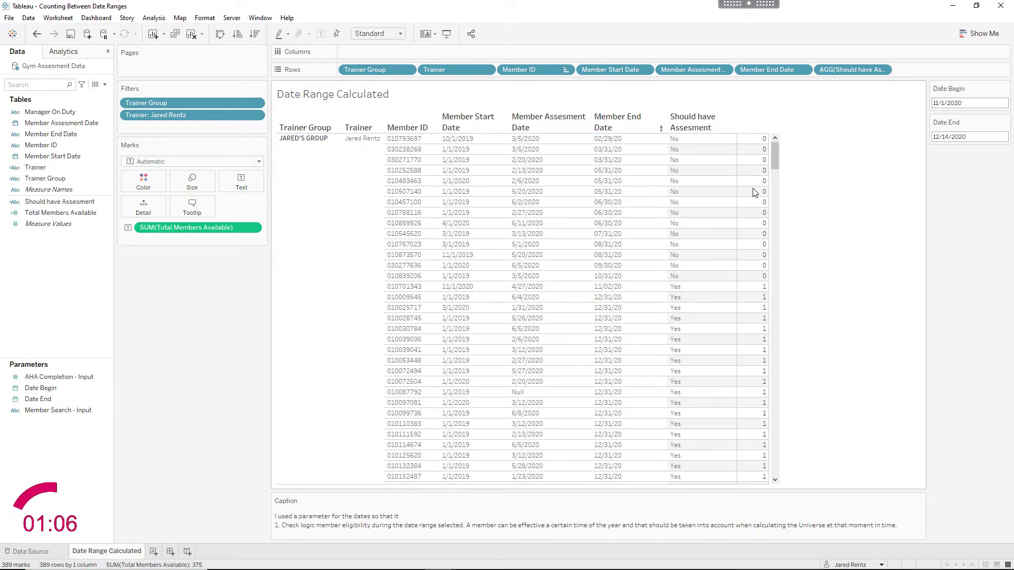
pyautogui.moveTo(764, 146)
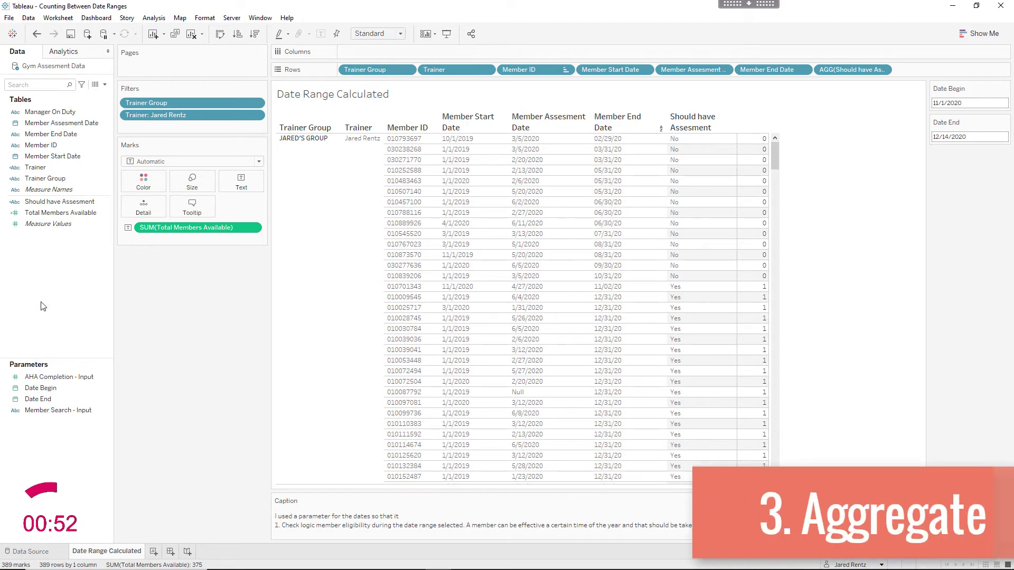
# Step: Move FIXED onto its own line after the opening brace in Total Members Available
pyautogui.click(55, 214)
pyautogui.rightClick(55, 216)
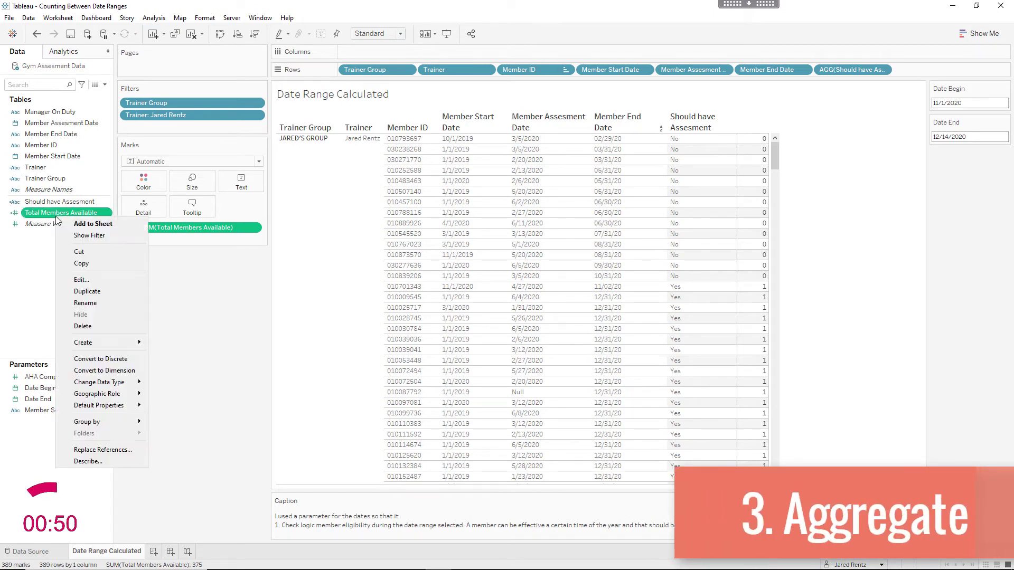
pyautogui.click(99, 280)
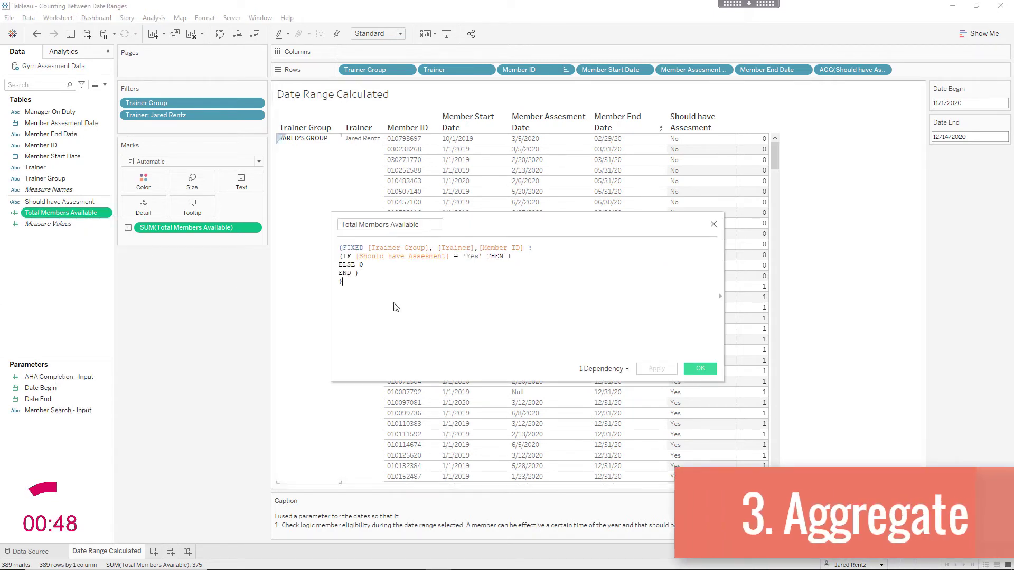
pyautogui.click(347, 248)
pyautogui.press('Return')
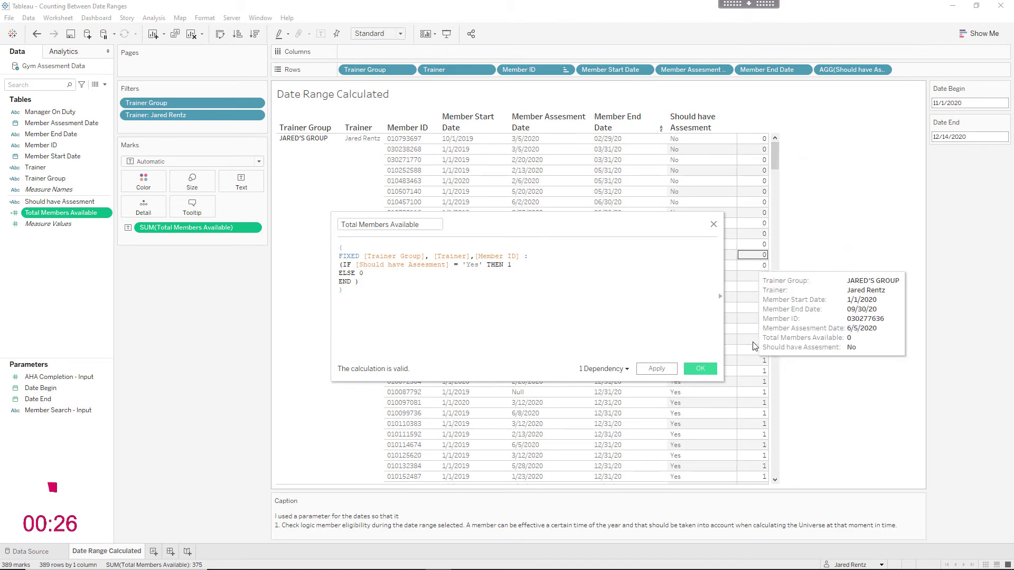
pyautogui.moveTo(742, 333); pyautogui.dragTo(772, 370)
pyautogui.click(698, 369)
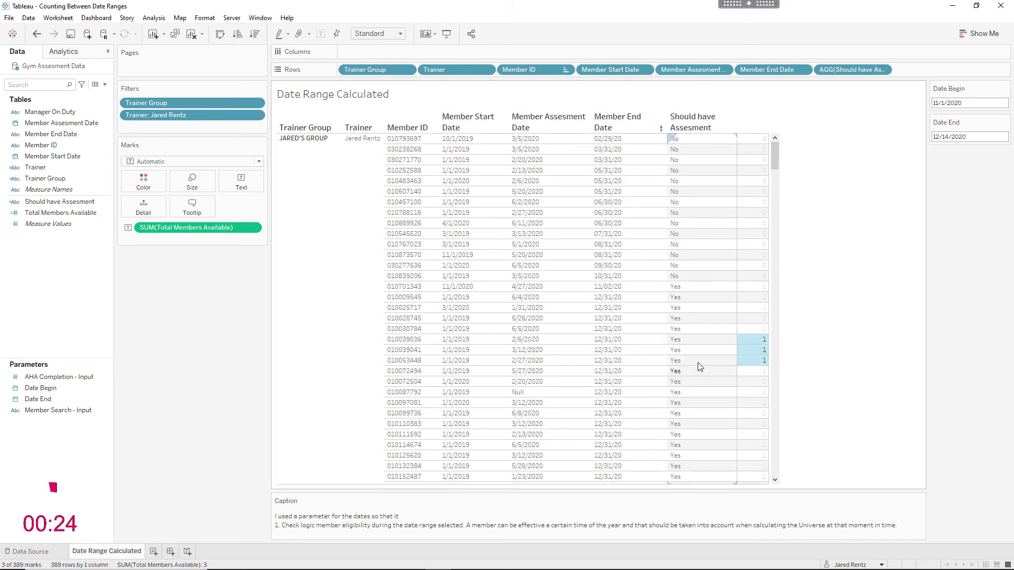
pyautogui.click(389, 71)
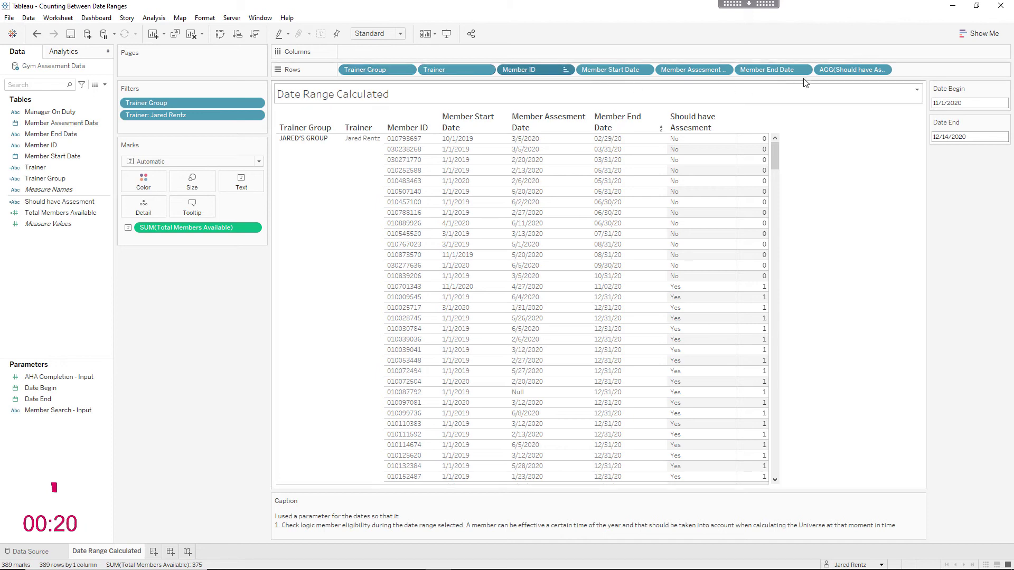
pyautogui.moveTo(854, 64); pyautogui.dragTo(209, 301)
pyautogui.moveTo(413, 241); pyautogui.dragTo(415, 241)
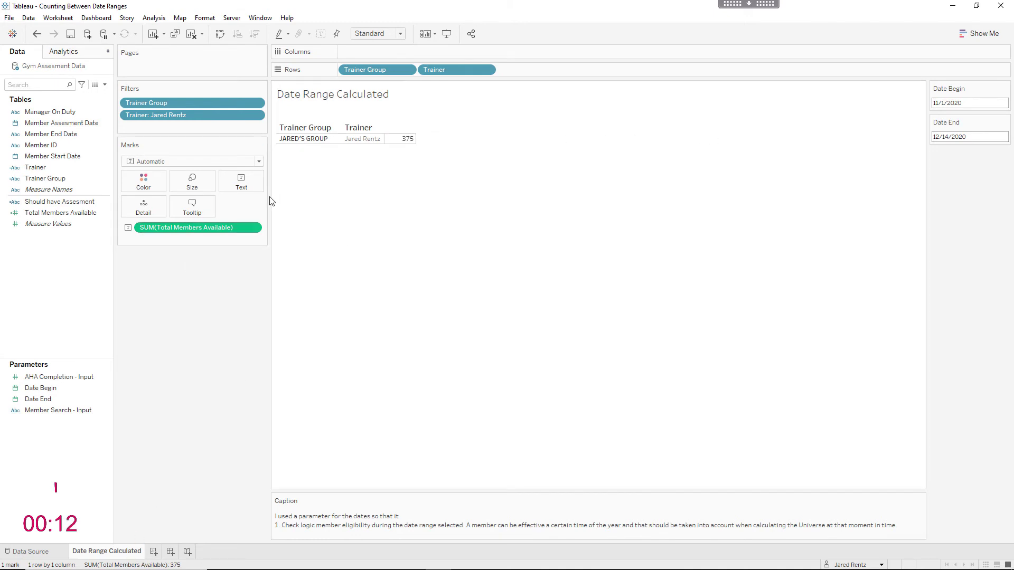
pyautogui.hotkey('ctrl', 'z')
pyautogui.click(941, 106)
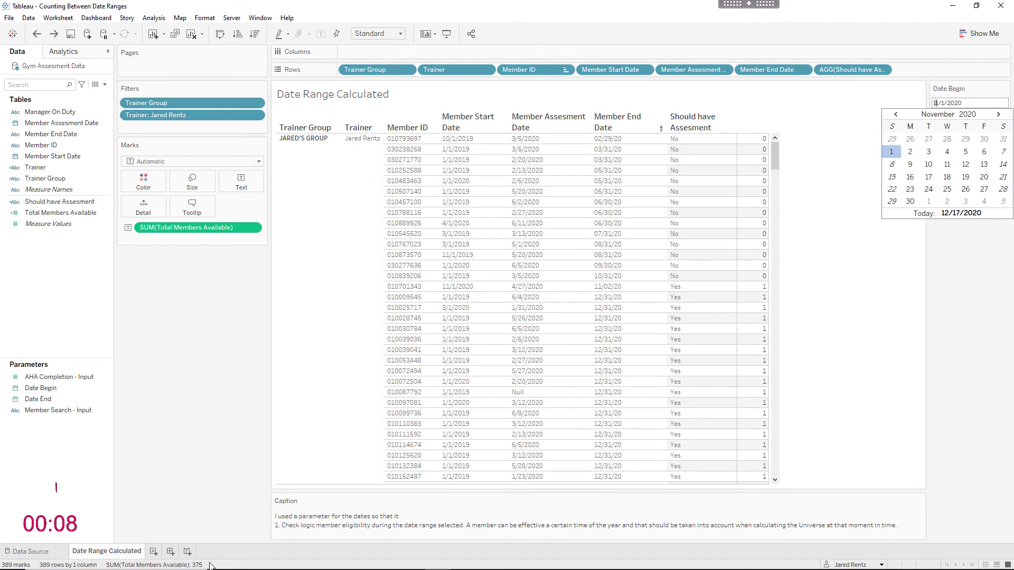
pyautogui.moveTo(73, 567)
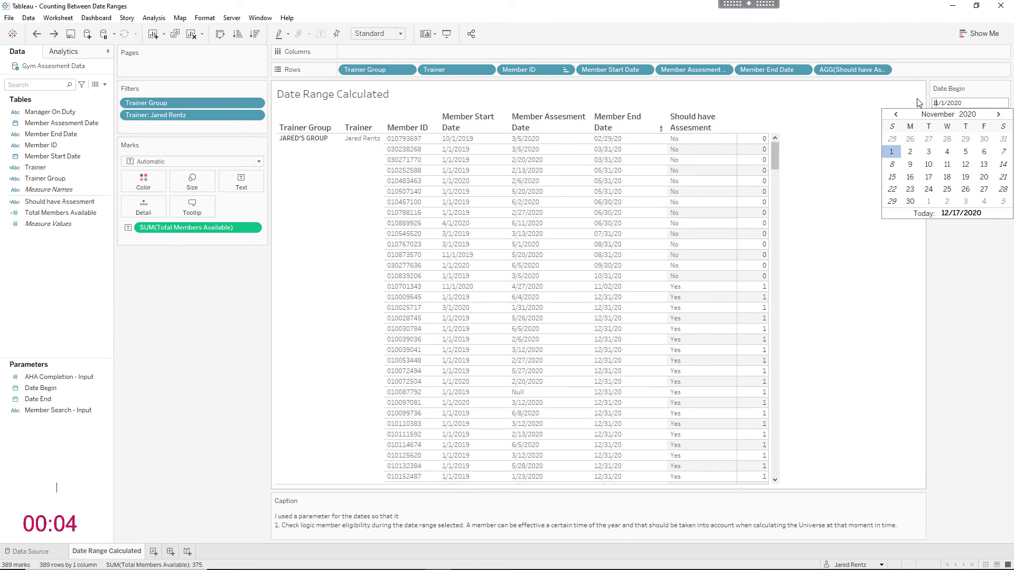
# Step: Redo removing the detail pills and reset Date Begin to 1/1/2020
pyautogui.click(566, 36)
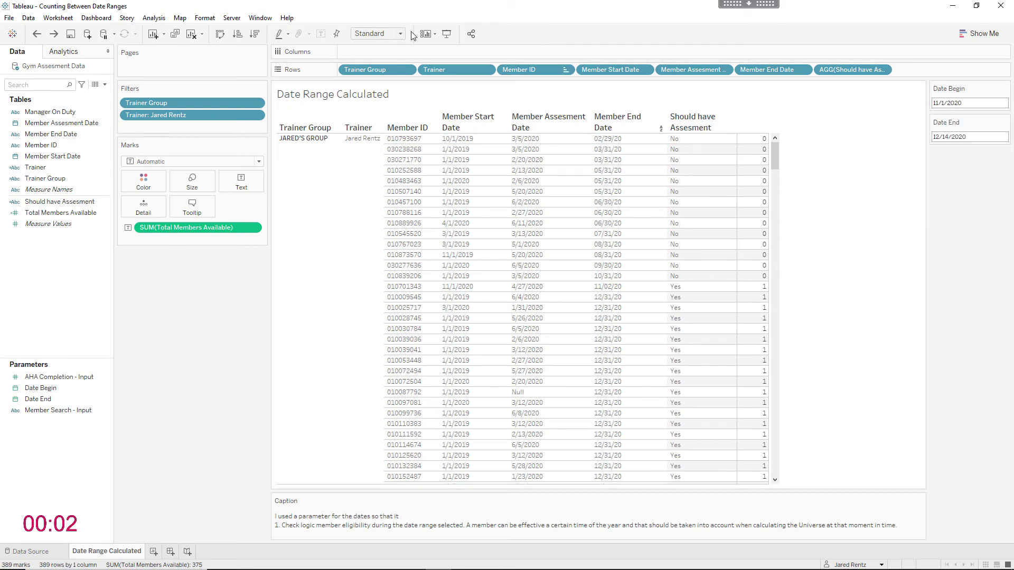
pyautogui.click(55, 35)
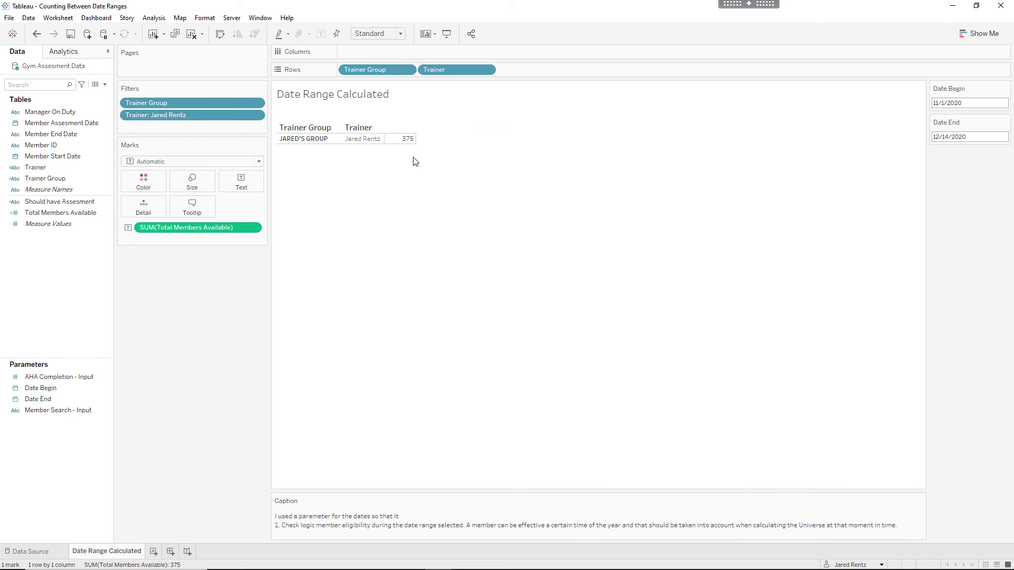
pyautogui.click(935, 104)
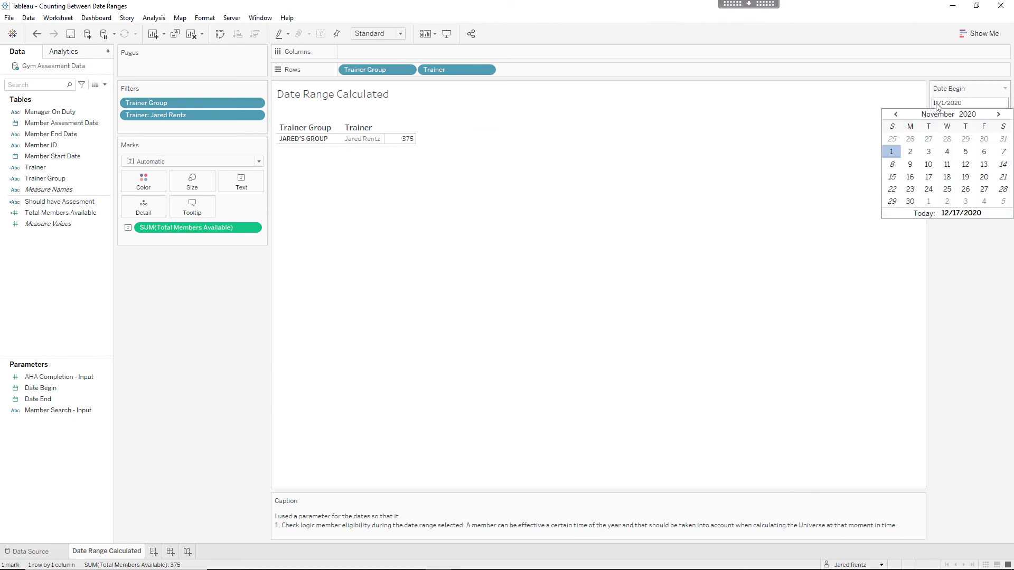
pyautogui.press('Delete')
pyautogui.click(835, 232)
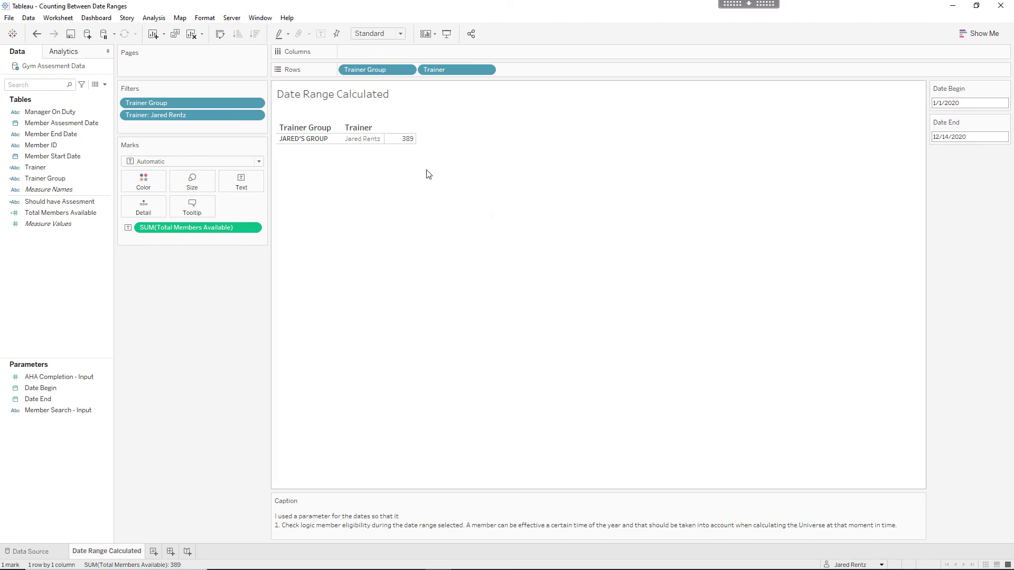